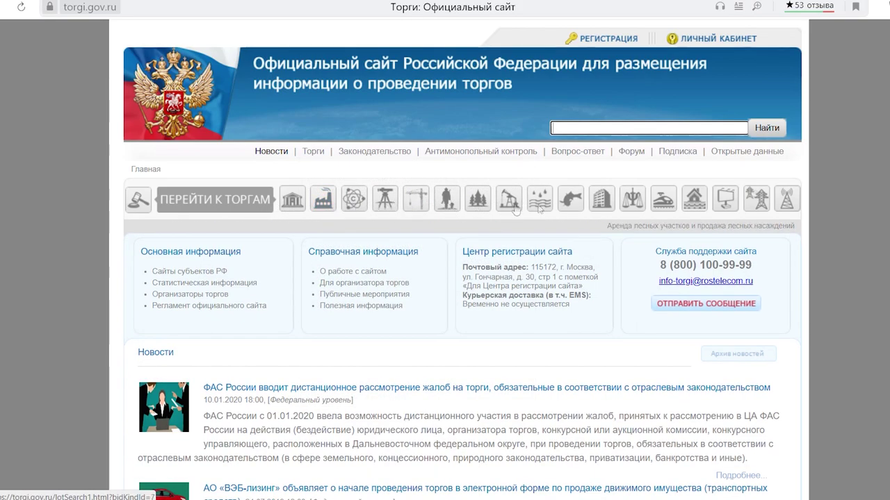
Step: Open the state and municipal property lease category and list only the lots under "В процессе подачи заявок"
mouse_move(313, 151)
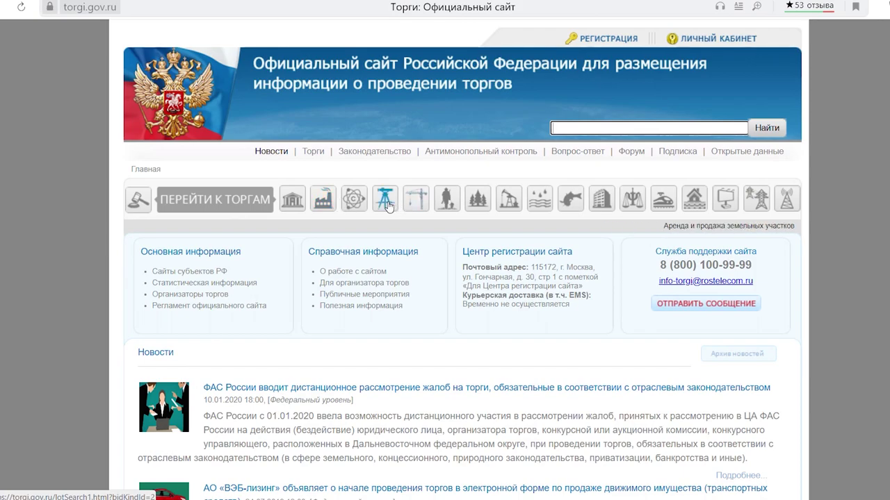
click(294, 208)
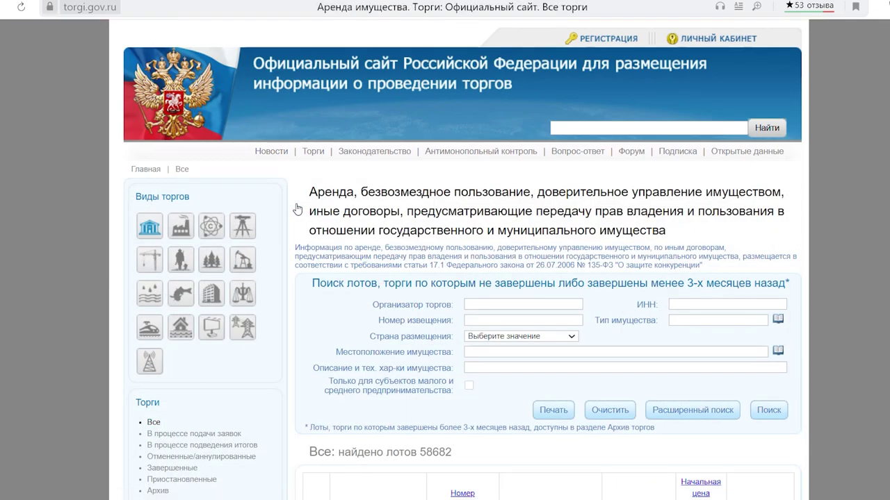
scroll(296, 208, down, 1)
scroll(297, 209, down, 1)
click(232, 306)
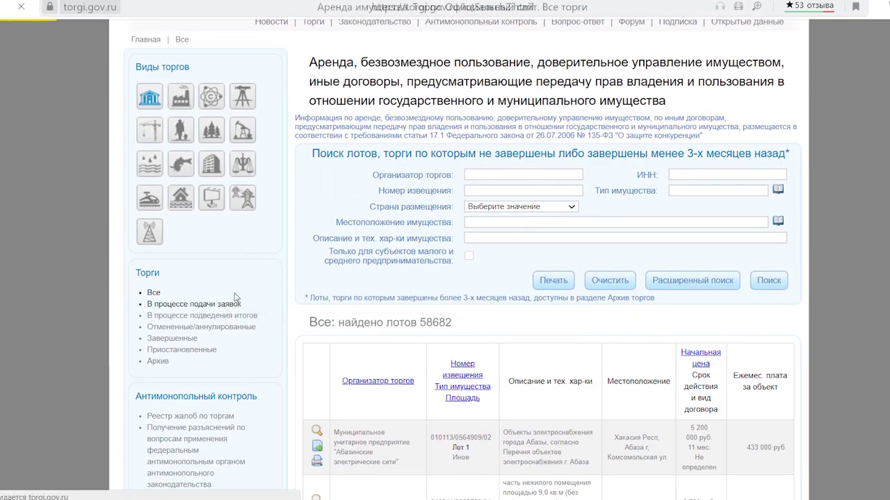
scroll(234, 300, down, 1)
scroll(234, 301, down, 1)
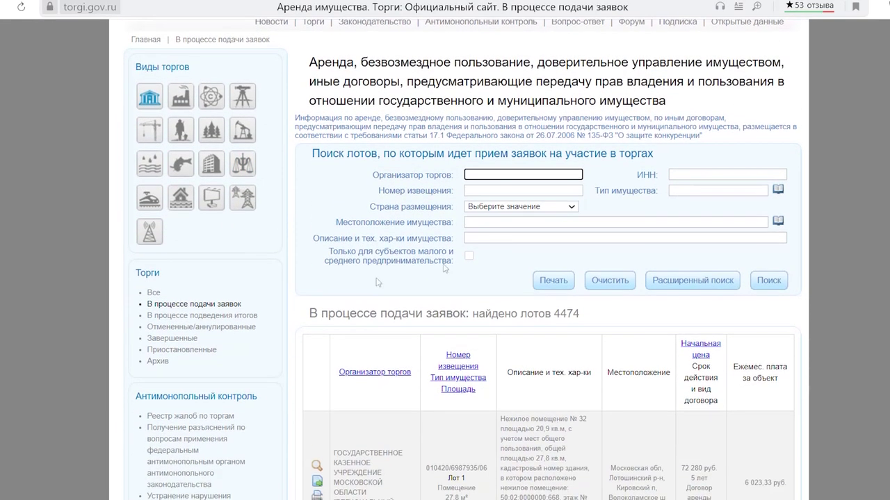
Step: View the placement country choices and the property location address form in the lease lot search without choosing anything
click(538, 208)
click(539, 209)
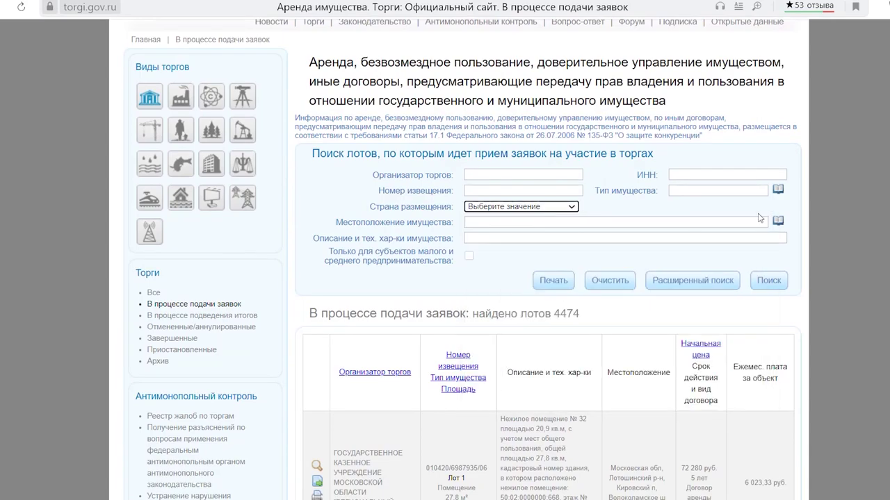
click(778, 222)
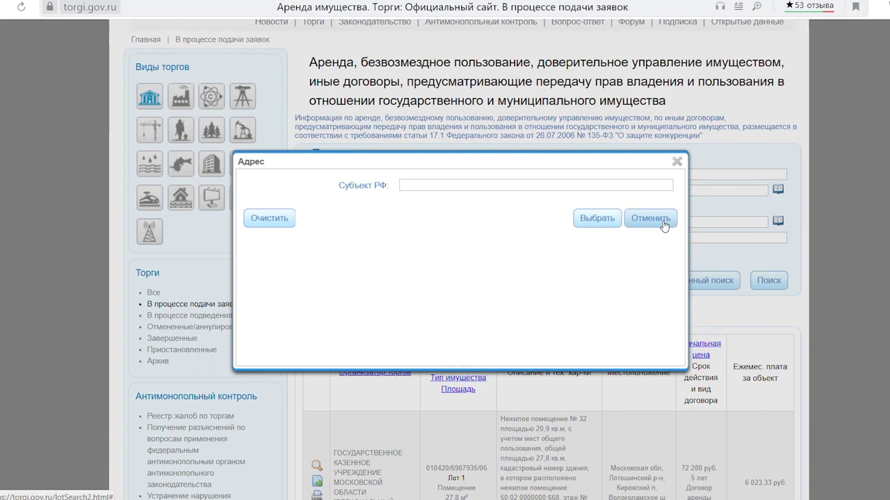
click(664, 221)
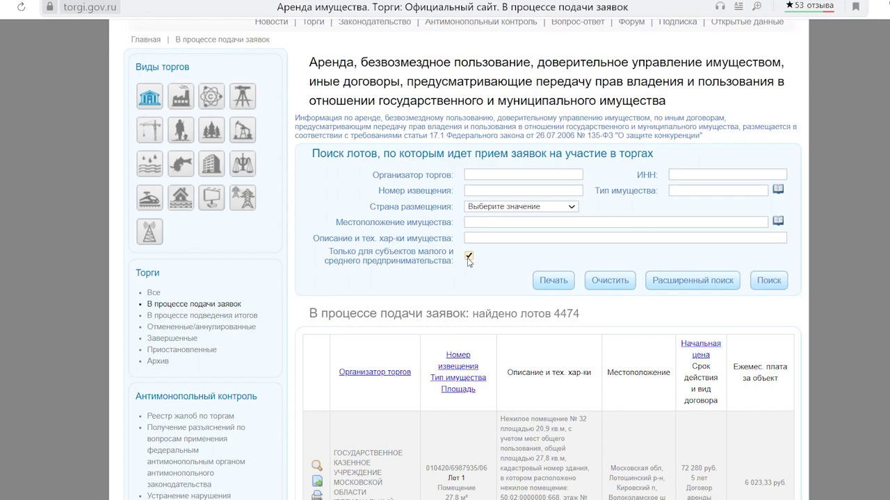
Step: Open the extended search for lease lots and view the choices for "Форма торгов" and "Предмет торга"
click(681, 280)
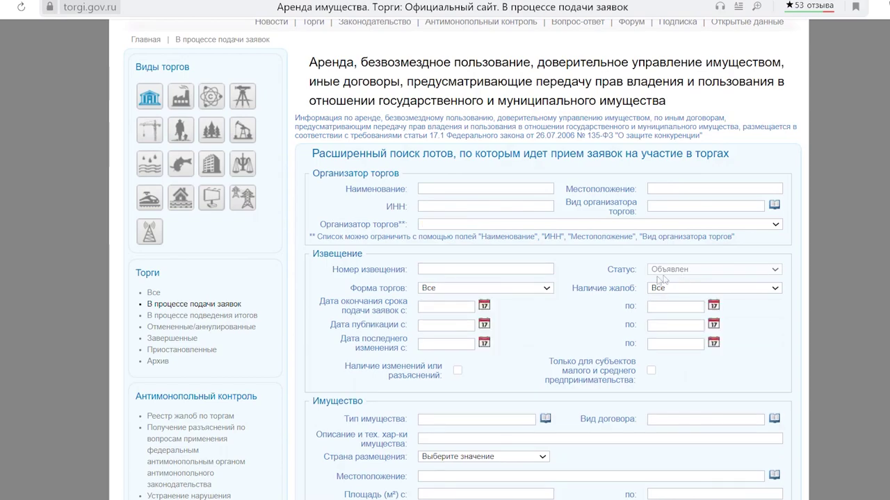
scroll(506, 239, down, 1)
click(500, 224)
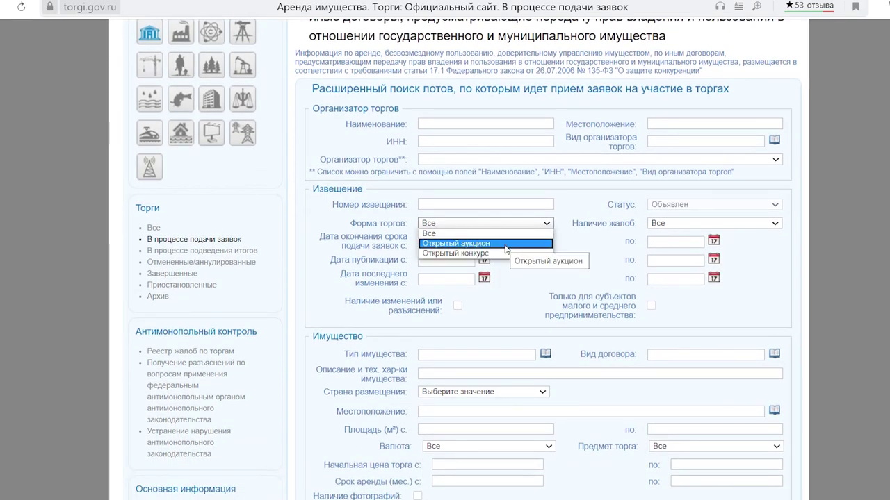
scroll(669, 290, down, 4)
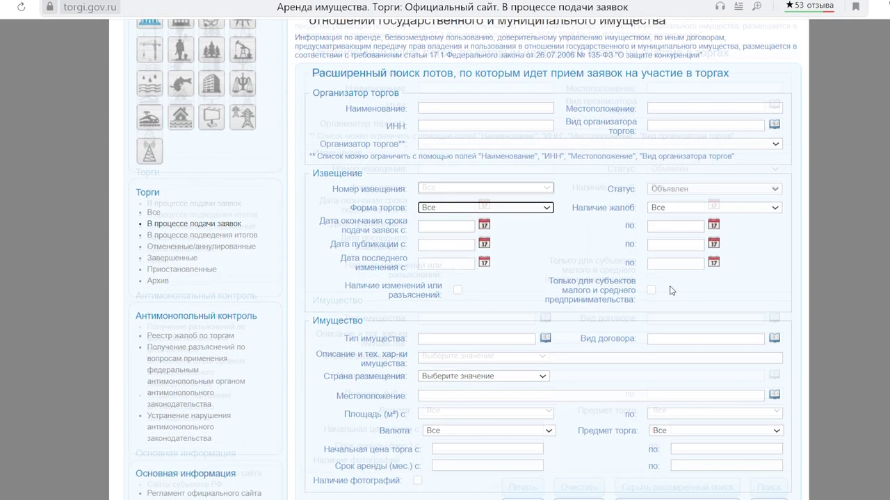
click(673, 317)
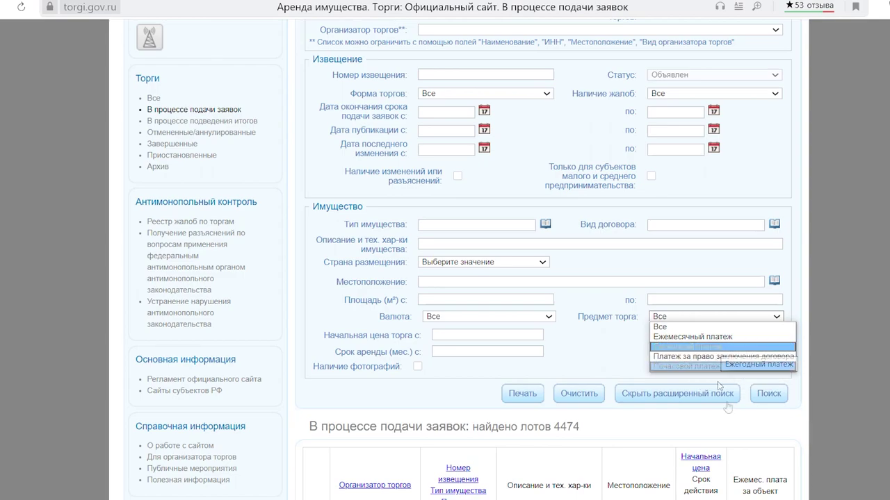
Step: Explore the lease property filters for photos, area, currency and property type, leaving them unset
click(417, 368)
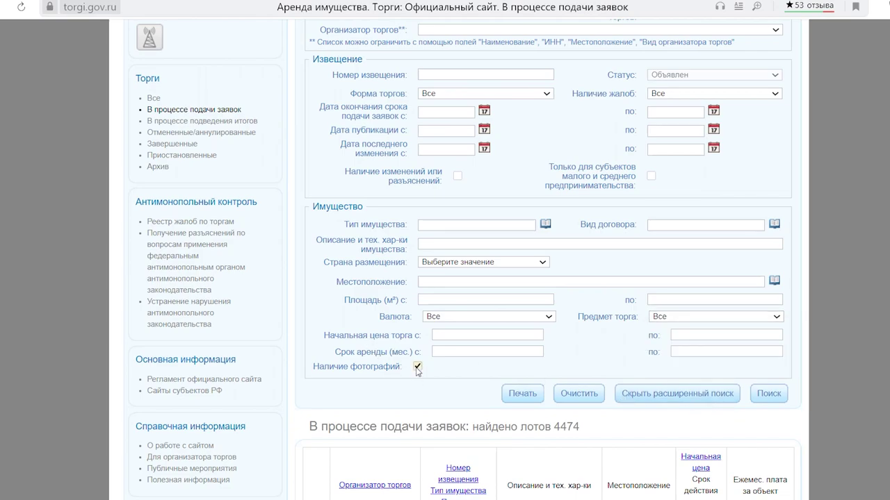
click(485, 297)
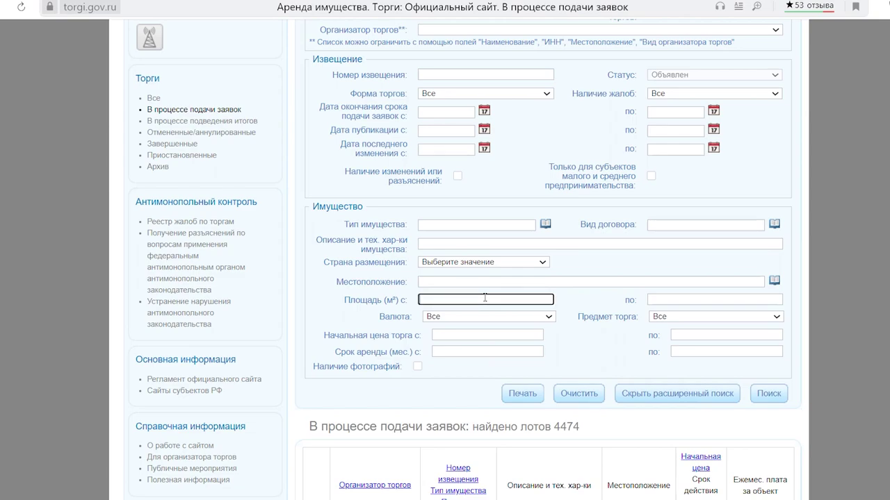
click(485, 317)
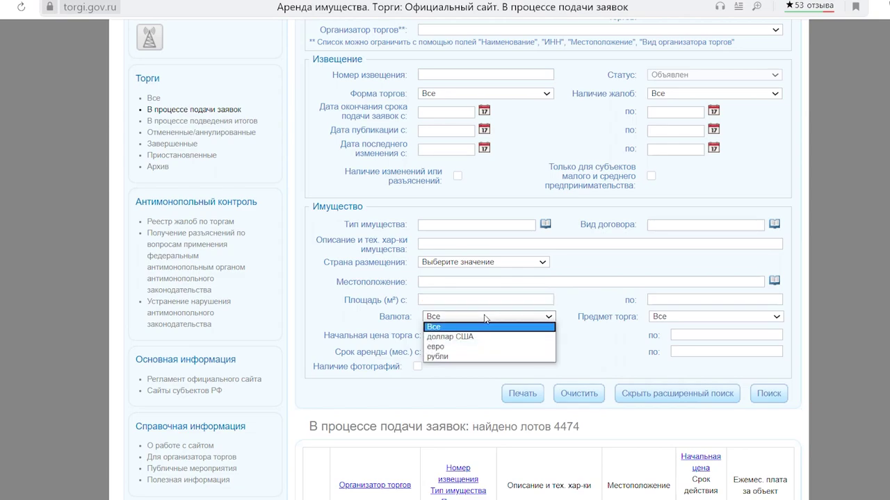
click(485, 317)
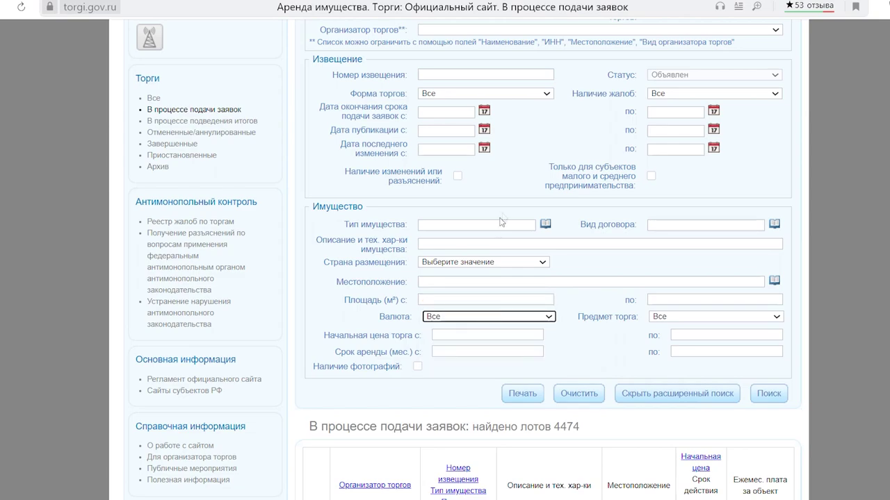
click(544, 225)
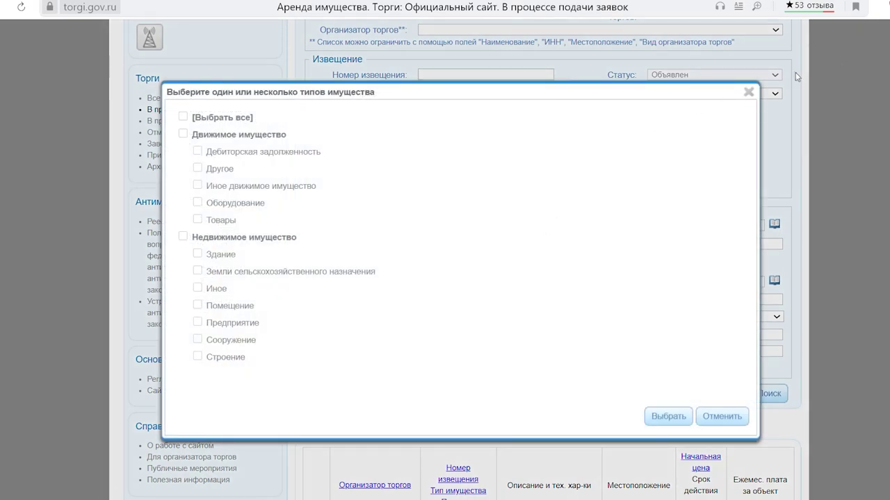
click(747, 92)
Step: Switch to the state and municipal property sale category and list only the lots under "В процессе подачи заявок"
scroll(159, 185, up, 5)
scroll(178, 170, down, 2)
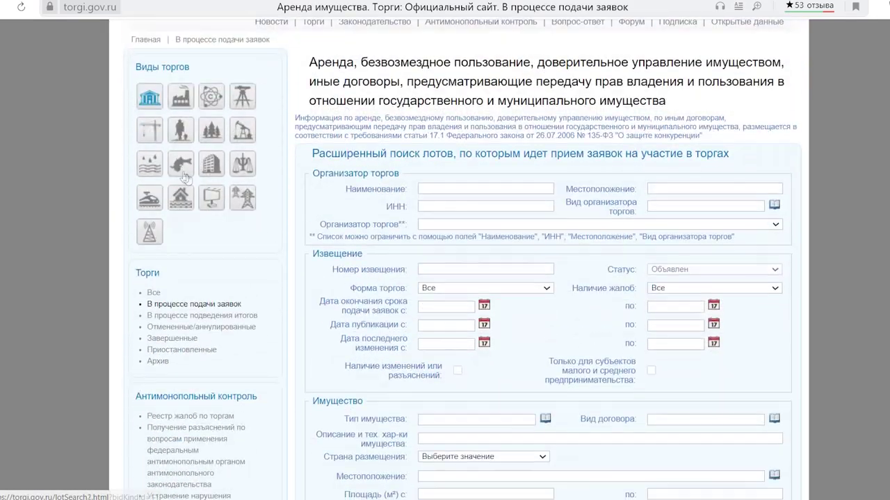
scroll(179, 174, up, 1)
click(179, 167)
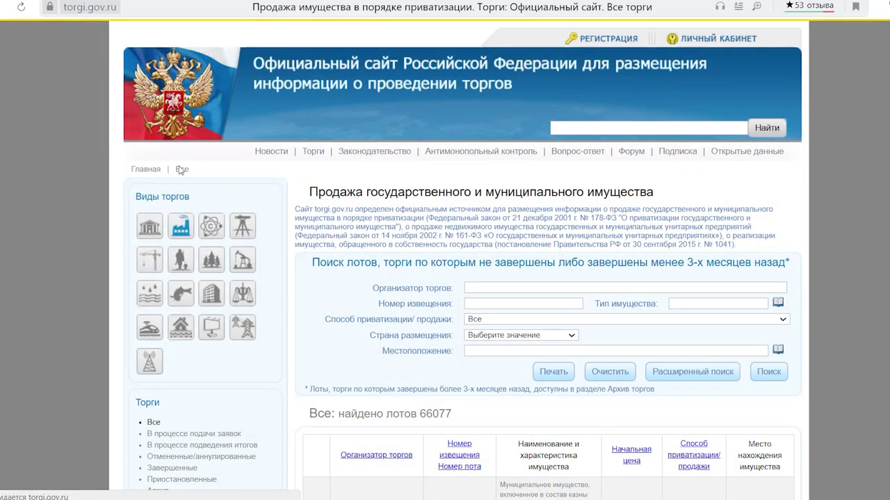
scroll(191, 264, down, 1)
click(196, 305)
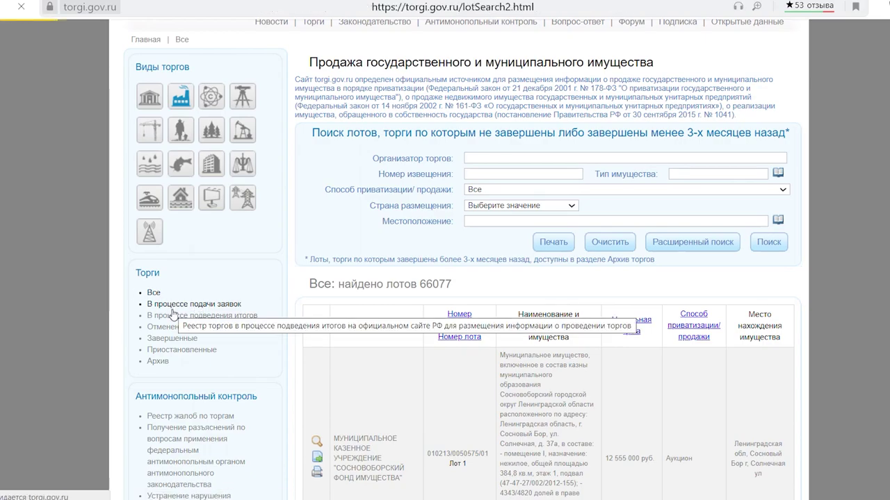
scroll(305, 312, down, 1)
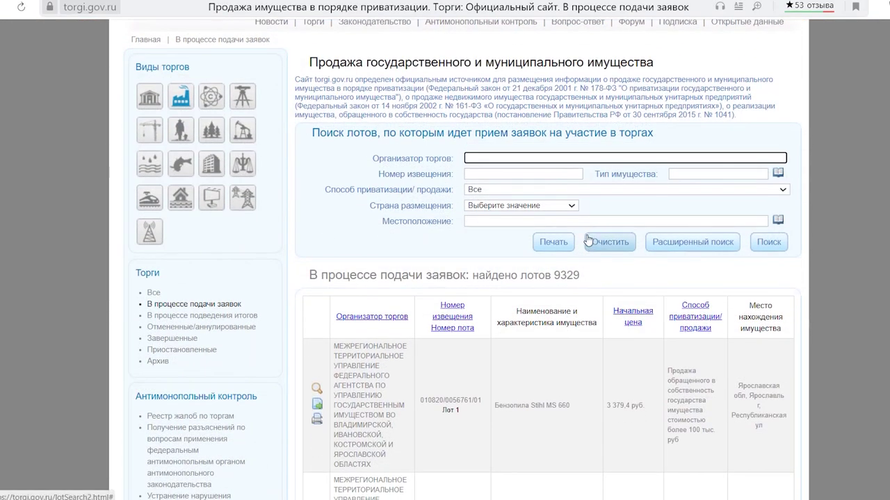
Step: View the movable and immovable property types available for sale lots, and close the list without selecting any
click(776, 173)
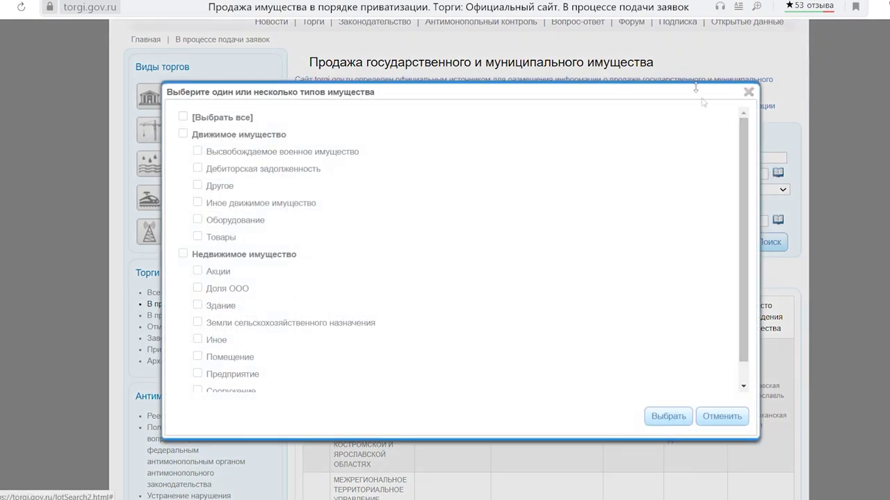
scroll(438, 180, down, 1)
scroll(438, 180, up, 1)
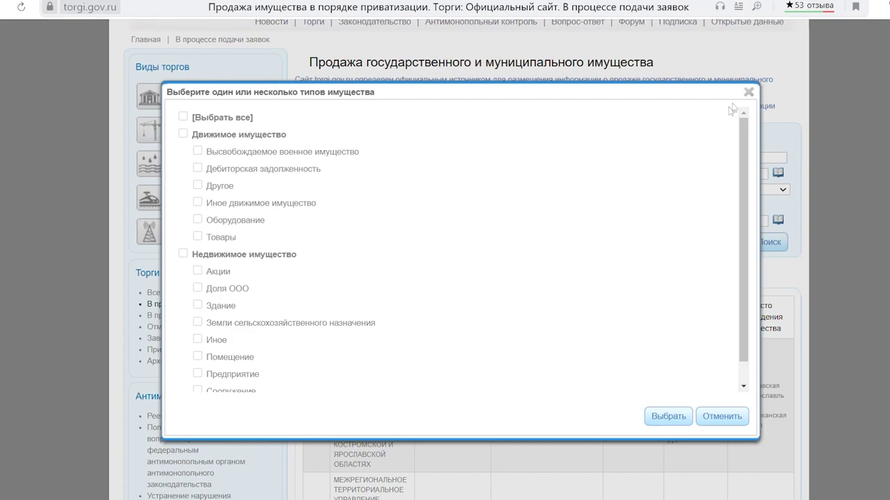
click(748, 93)
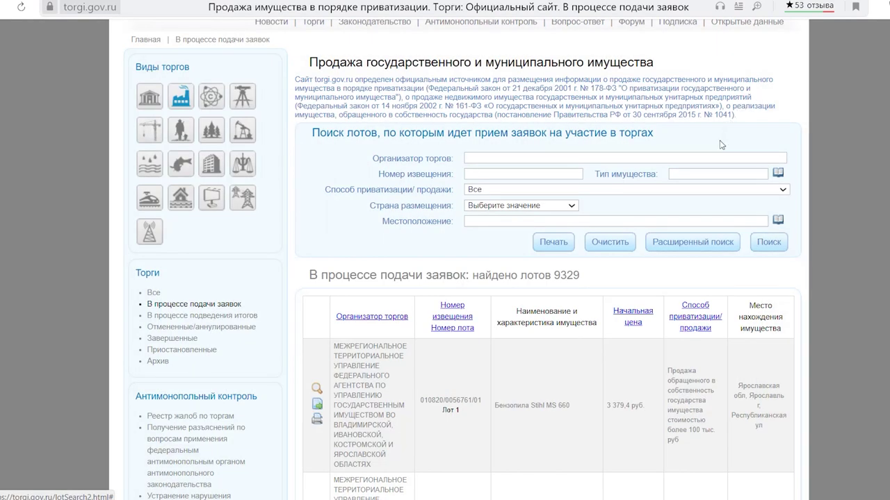
Step: Open the extended search for sale lots and view the choices for "Способ приватизации/продажи"
click(726, 245)
scroll(716, 246, down, 3)
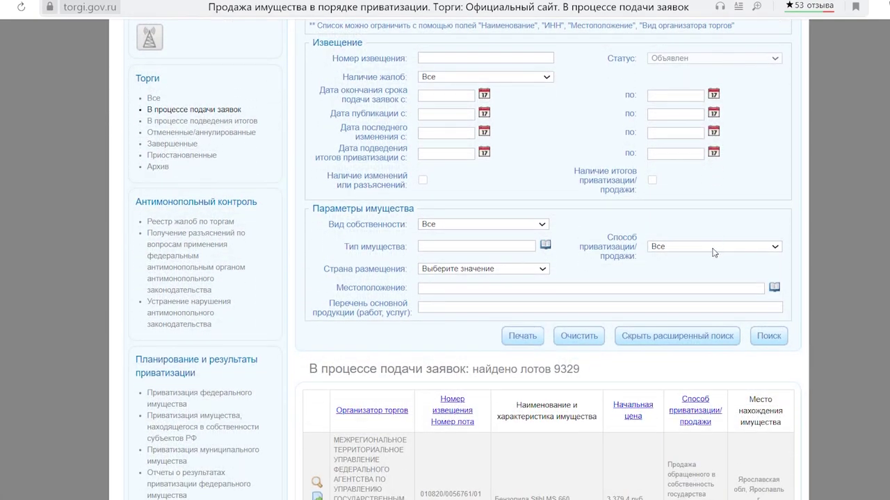
click(714, 248)
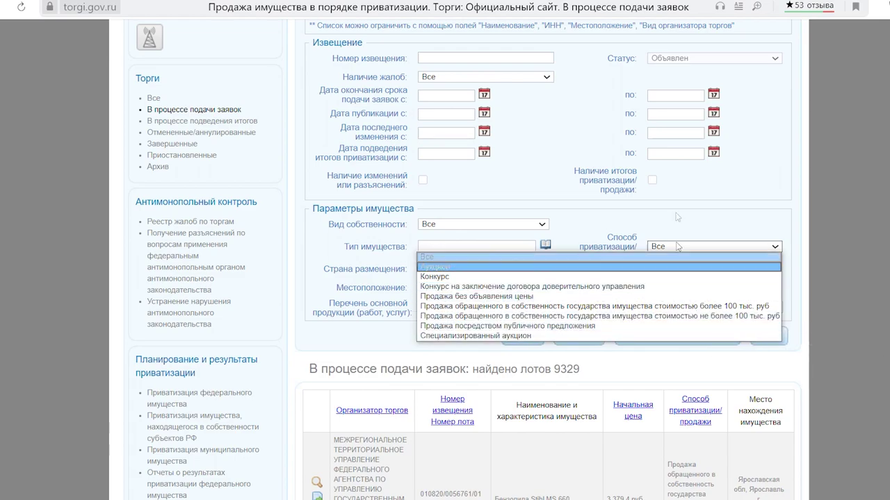
click(711, 190)
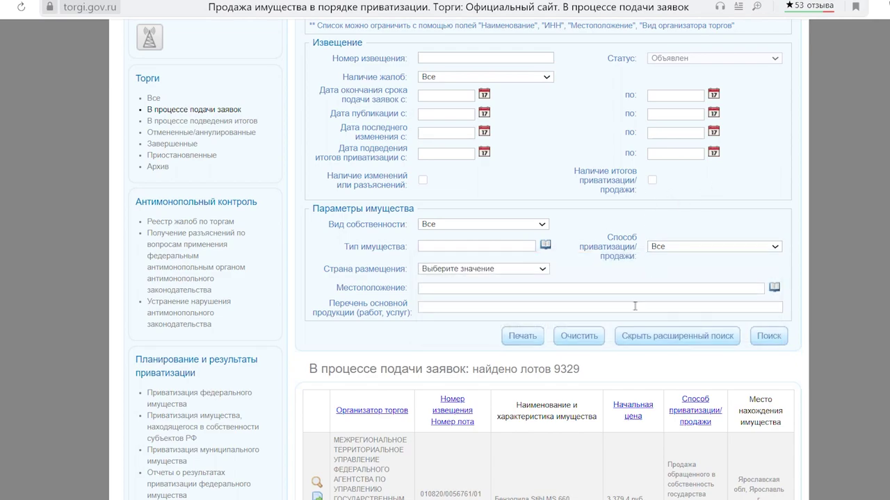
Step: View the "Вид собственности" choices and review the other extended search fields for sale lots
scroll(572, 287, up, 1)
click(498, 290)
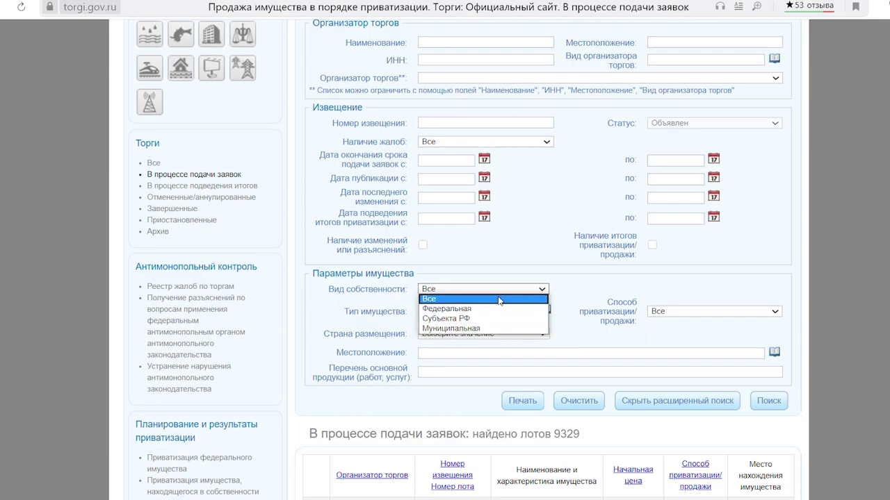
click(602, 231)
scroll(588, 263, up, 1)
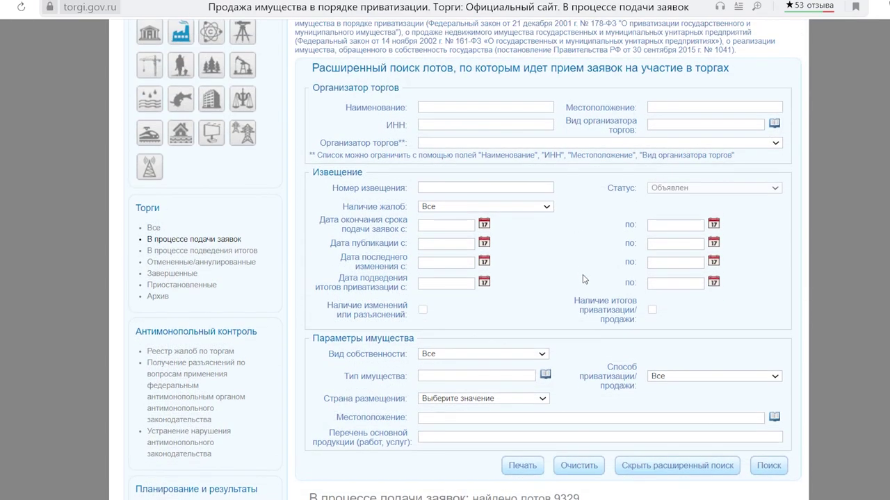
scroll(584, 278, down, 1)
scroll(765, 403, down, 3)
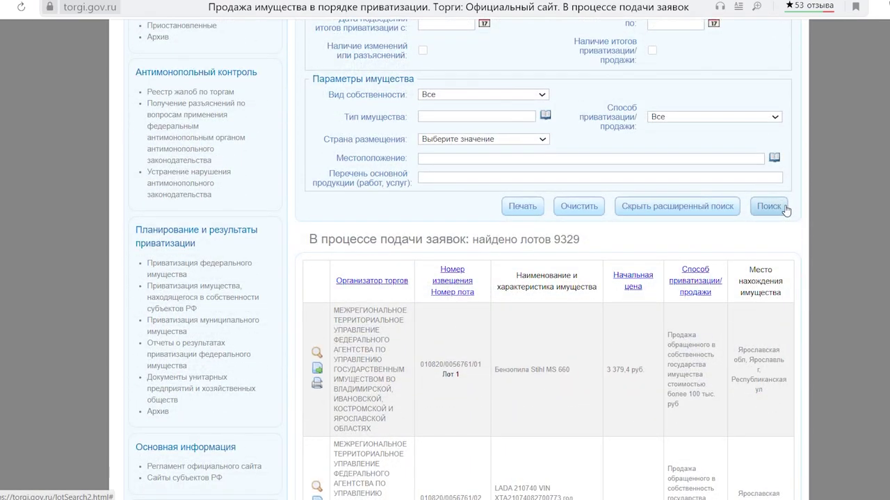
Step: Switch to the land plot lease and sale category and list only the lots under "В процессе подачи заявок"
scroll(740, 246, up, 6)
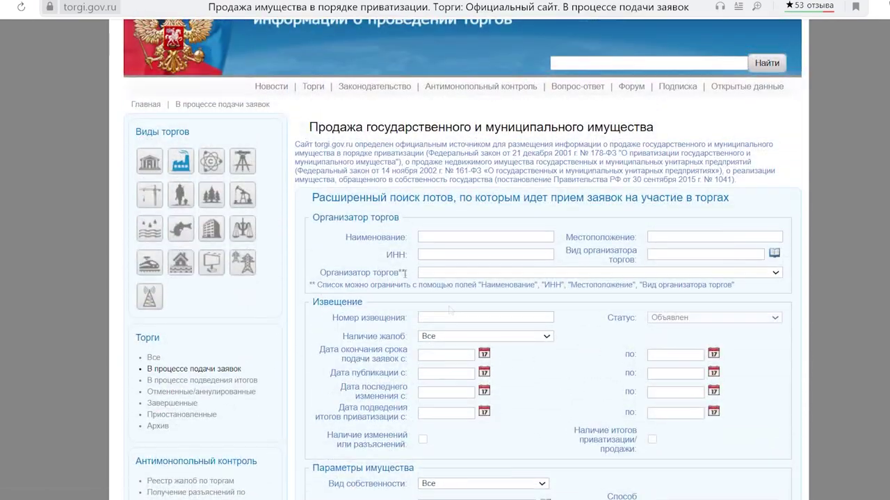
click(241, 165)
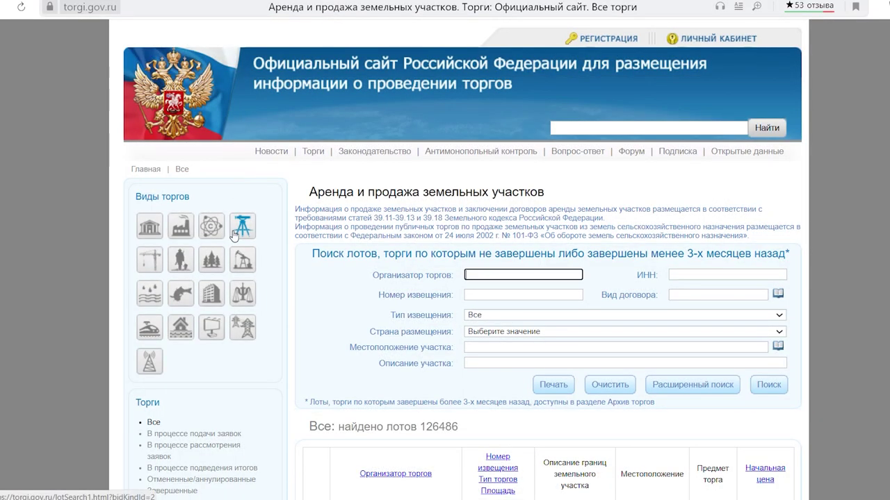
scroll(236, 235, down, 2)
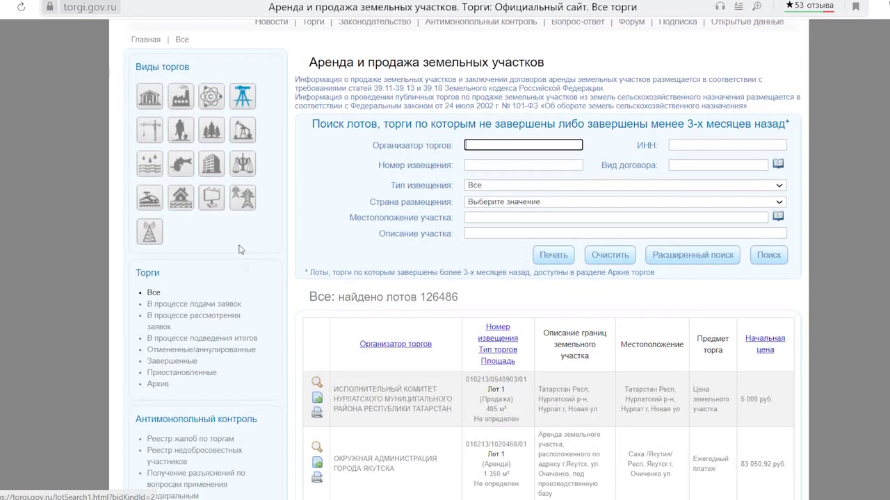
click(227, 307)
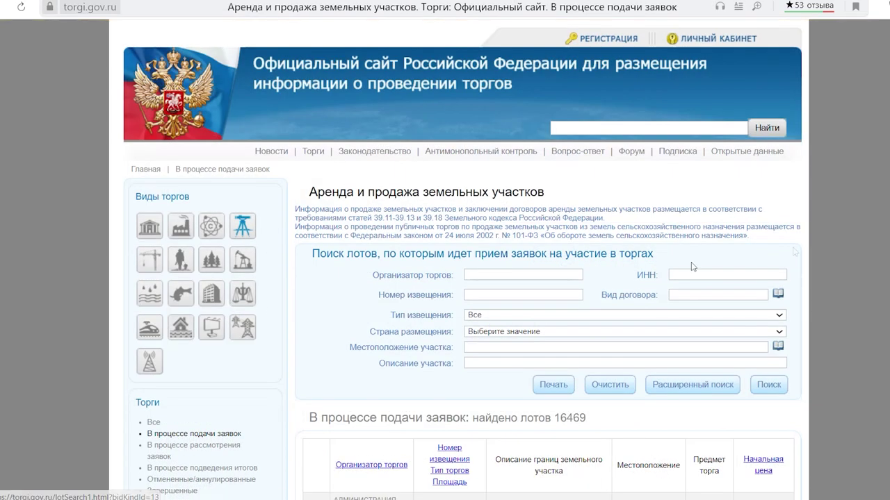
Step: Open the extended search for land plot lots and bring its plot parameters into view
scroll(750, 252, down, 1)
click(684, 322)
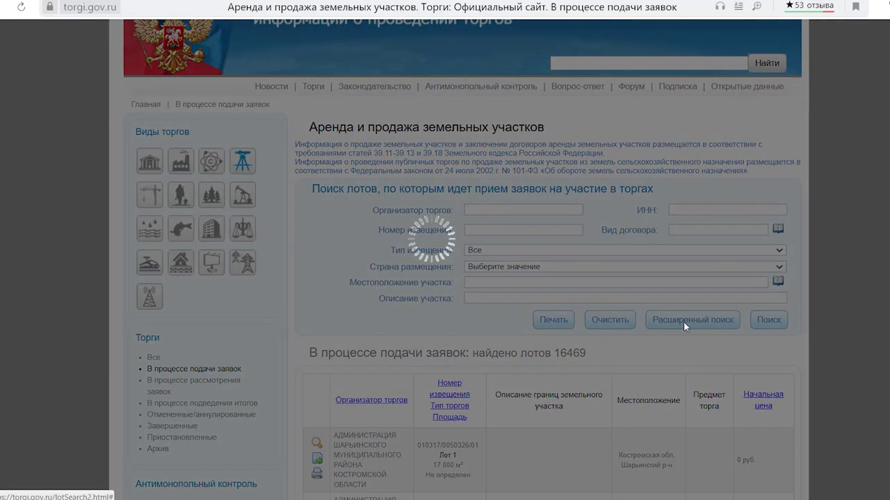
scroll(687, 325, down, 4)
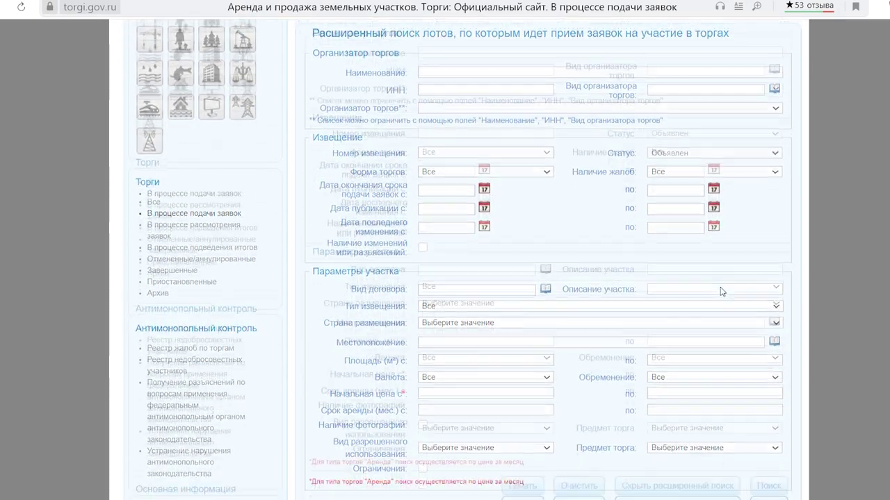
Step: View the choices for "Обременение" and "Предмет торга" in the land plot parameters
click(703, 275)
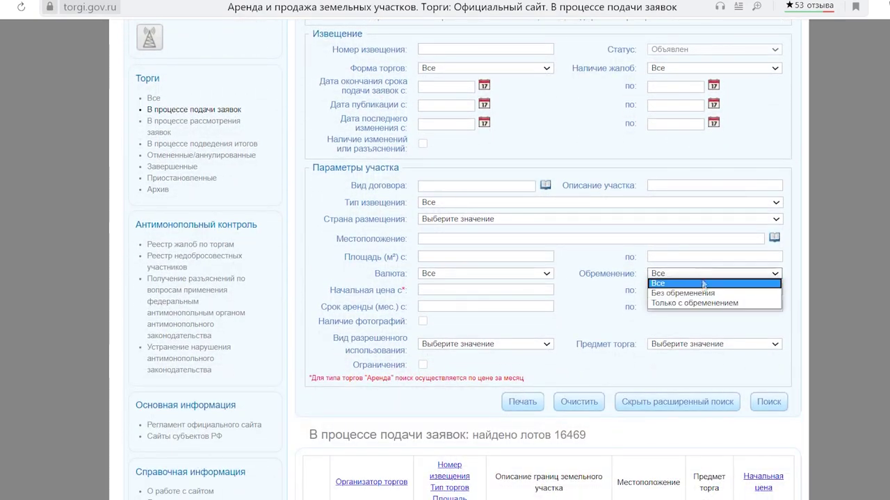
click(720, 343)
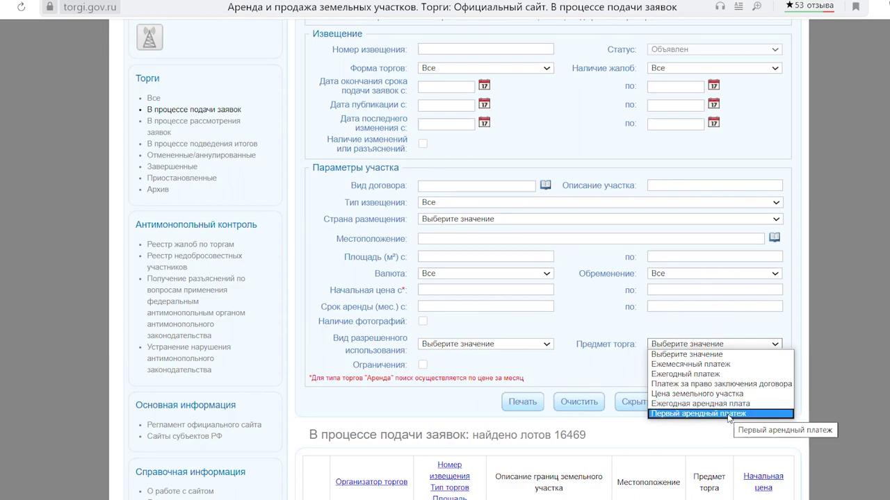
Step: View the choices for "Тип извещения" and "Страна размещения" in the land plot parameters, leaving both unset
scroll(491, 289, up, 1)
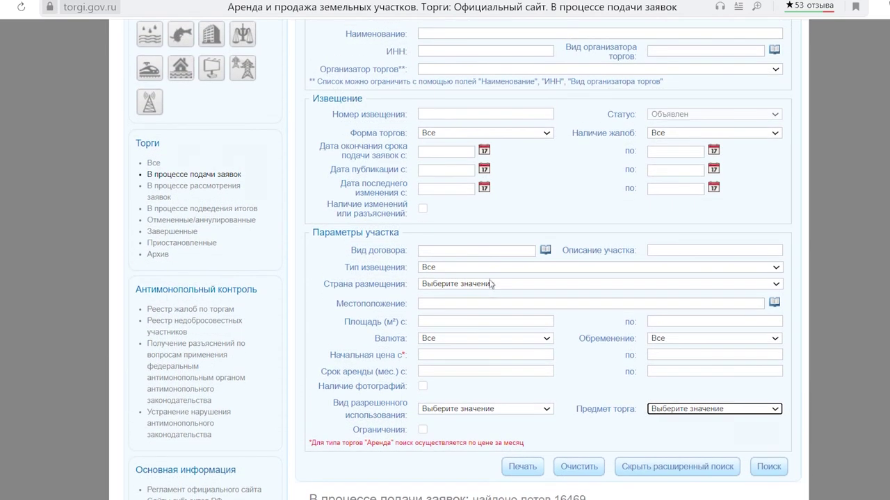
click(495, 267)
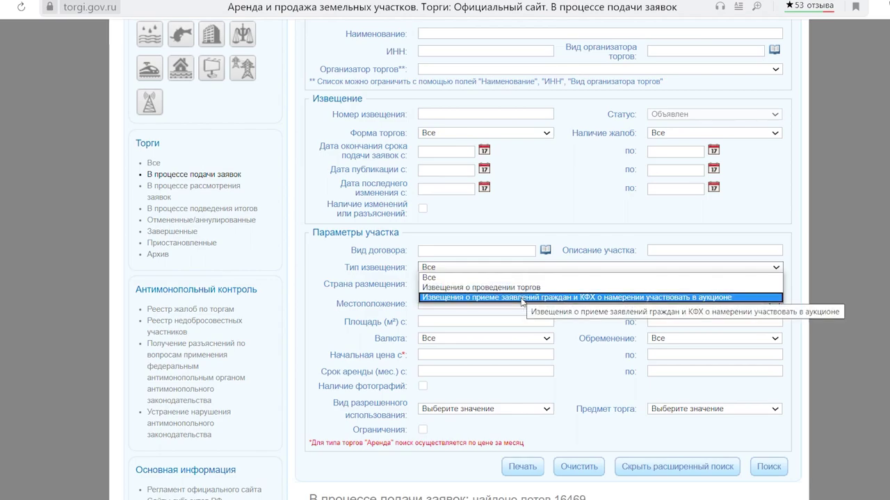
click(517, 226)
click(503, 285)
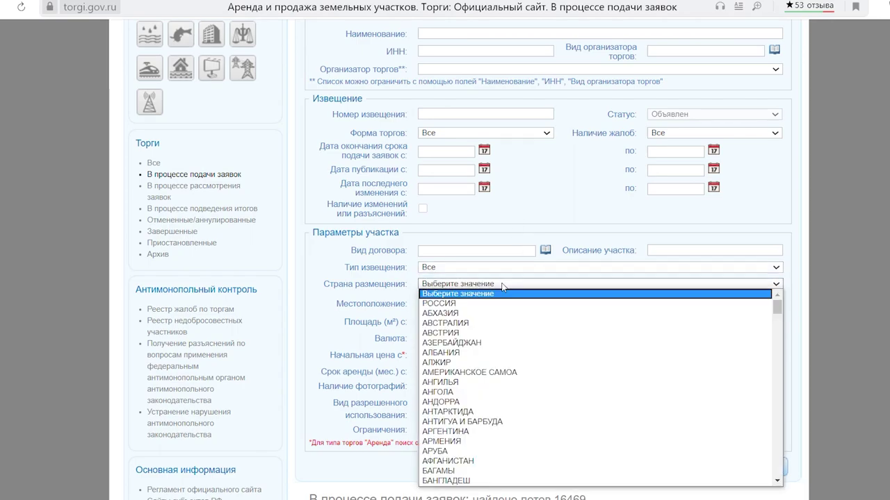
click(530, 227)
click(515, 266)
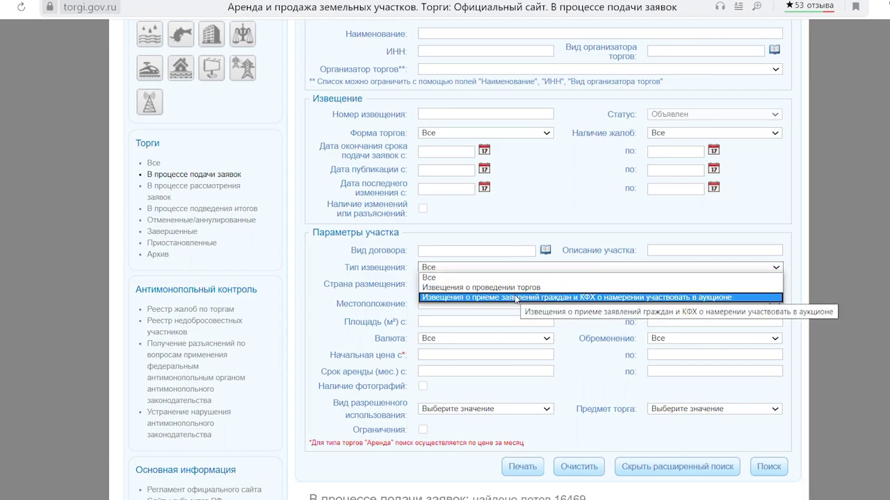
click(528, 219)
Step: Set "Тип извещения" to "Извещения о проведении торгов", run the land plot search and look through the resulting lots
click(499, 269)
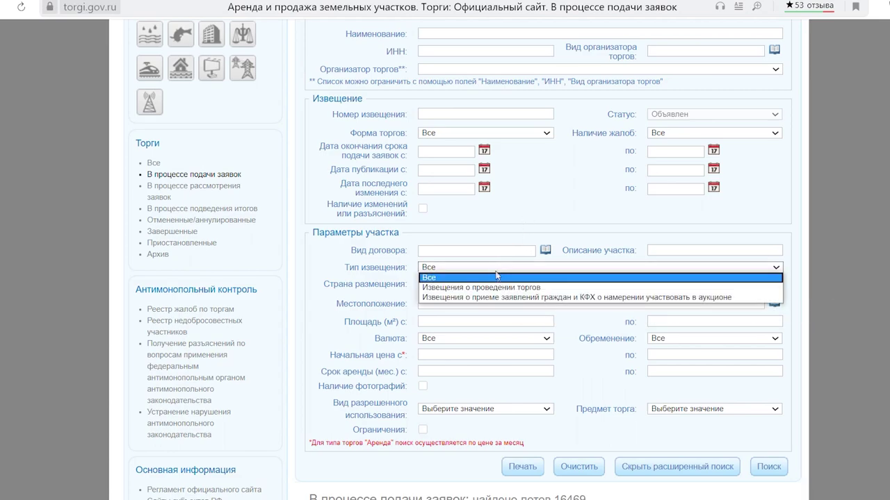
click(506, 289)
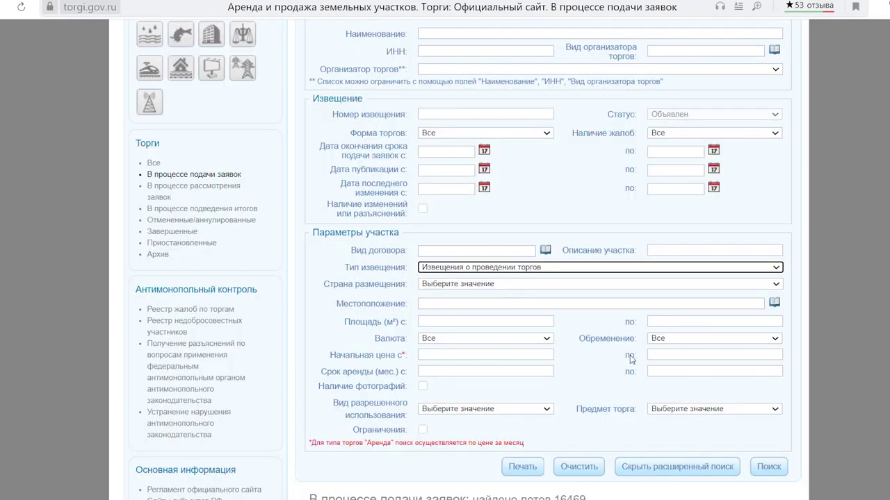
scroll(631, 359, down, 2)
click(760, 341)
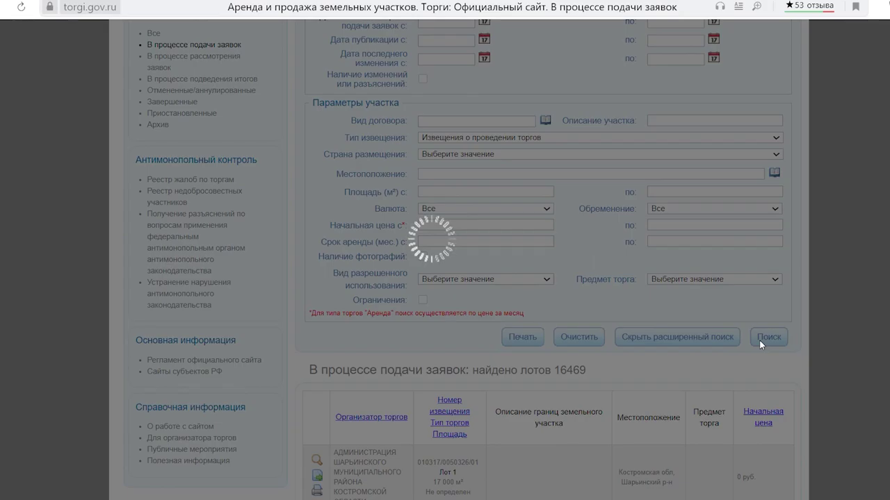
scroll(760, 340, down, 1)
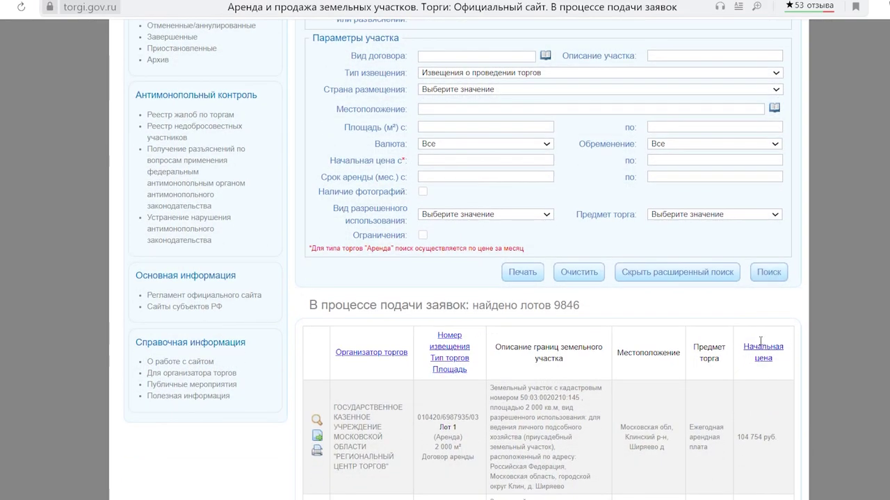
scroll(760, 341, down, 10)
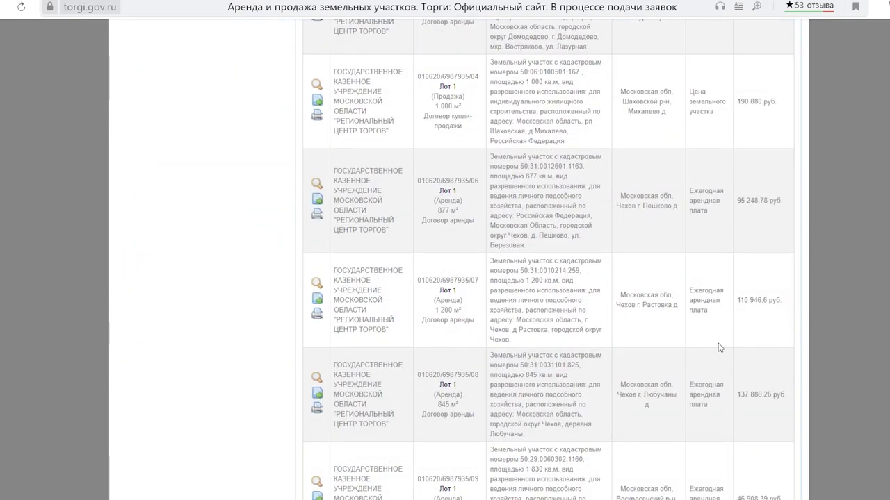
Step: Go to the site's "Законодательство" section and open its regulations on "Аренда и продажа земельных участков"
scroll(719, 348, up, 12)
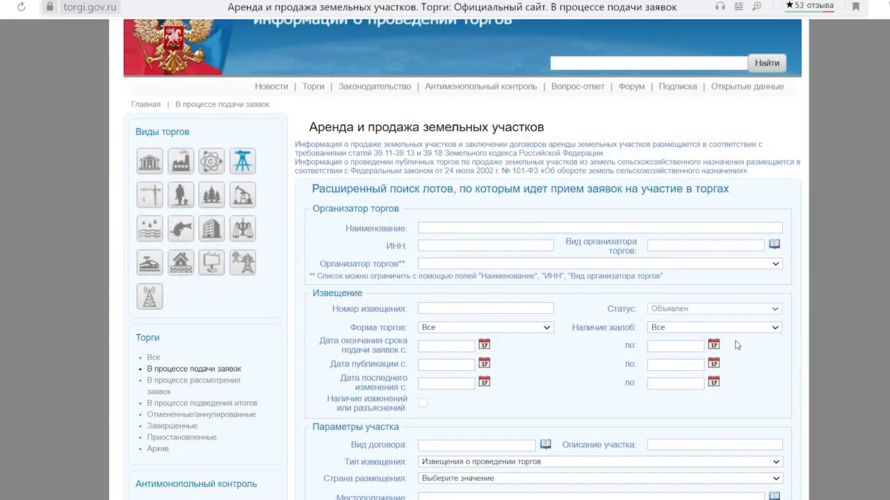
scroll(737, 345, up, 1)
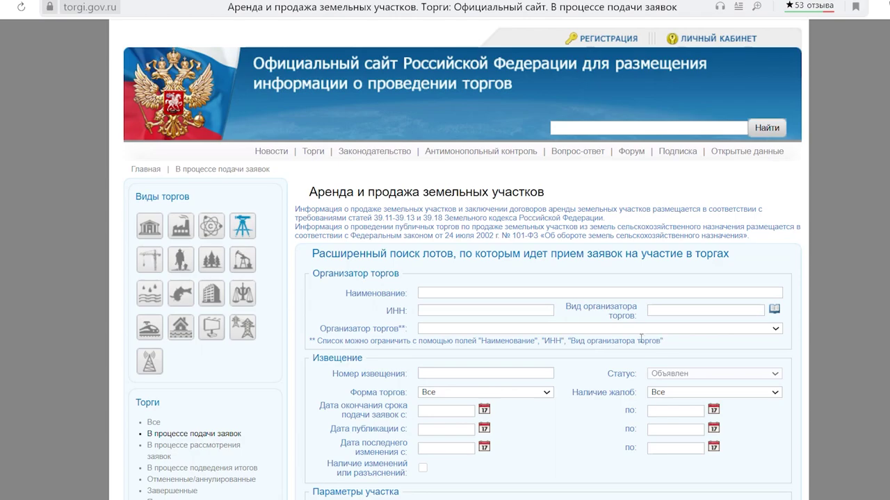
mouse_move(319, 153)
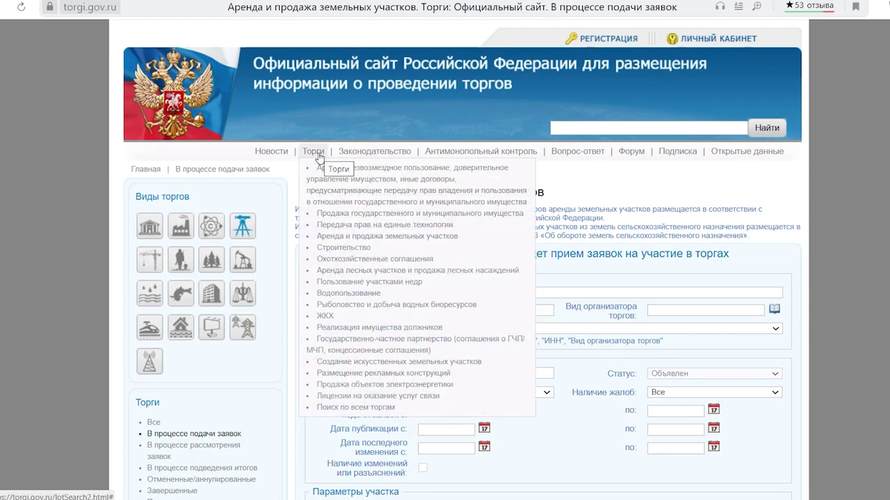
click(376, 154)
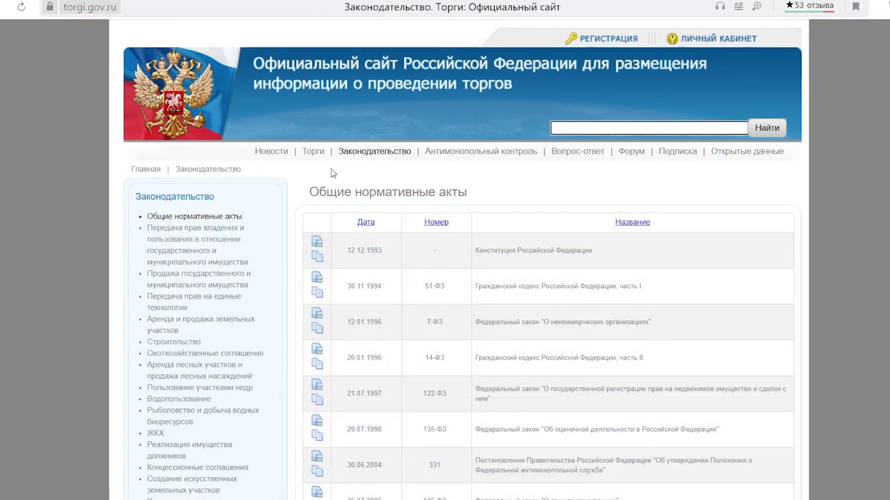
scroll(204, 229, down, 1)
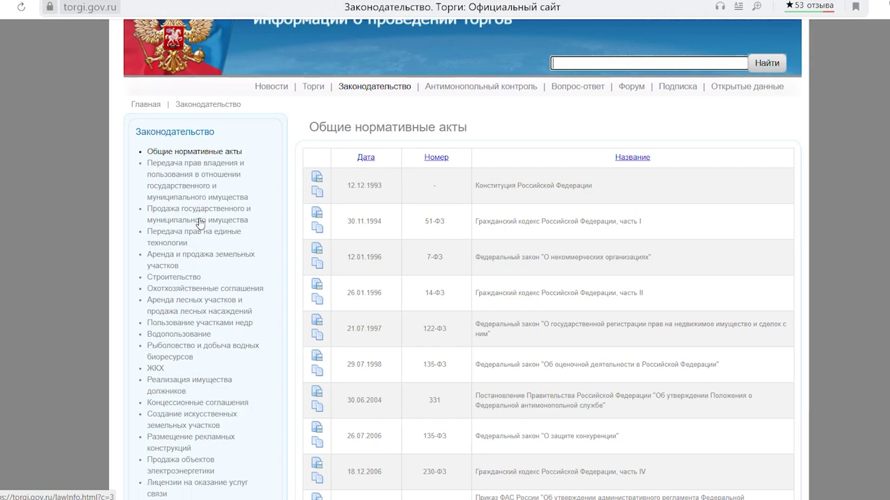
click(207, 260)
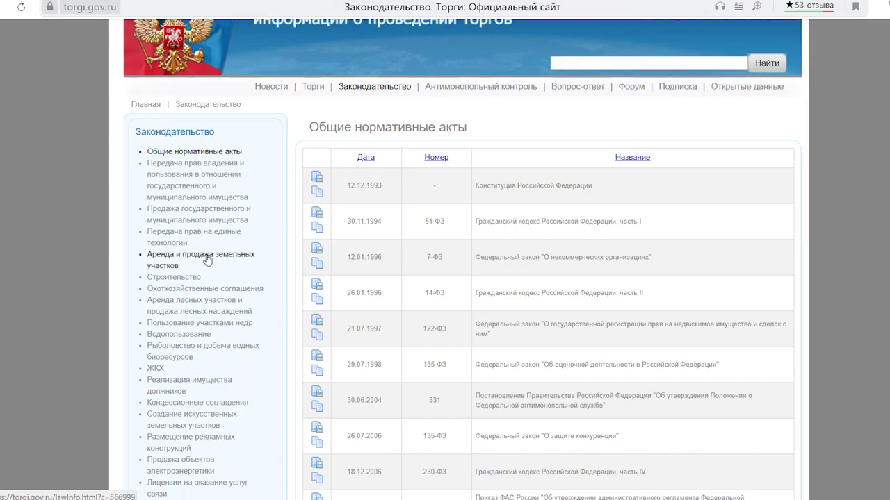